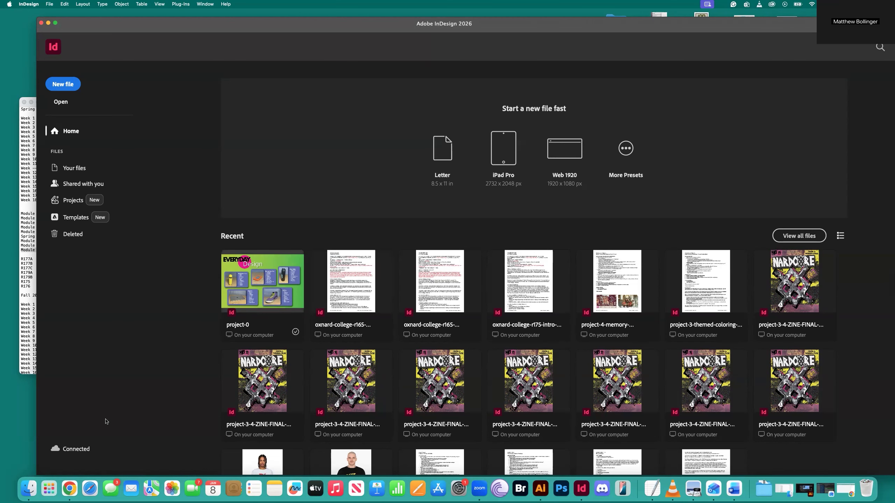
- Switch to Finder and browse from project-0-everyday-design through student-work and 2026-spring into the student's folder, selecting project-0.indd
{"action": "left_click", "coordinate": [28, 489]}
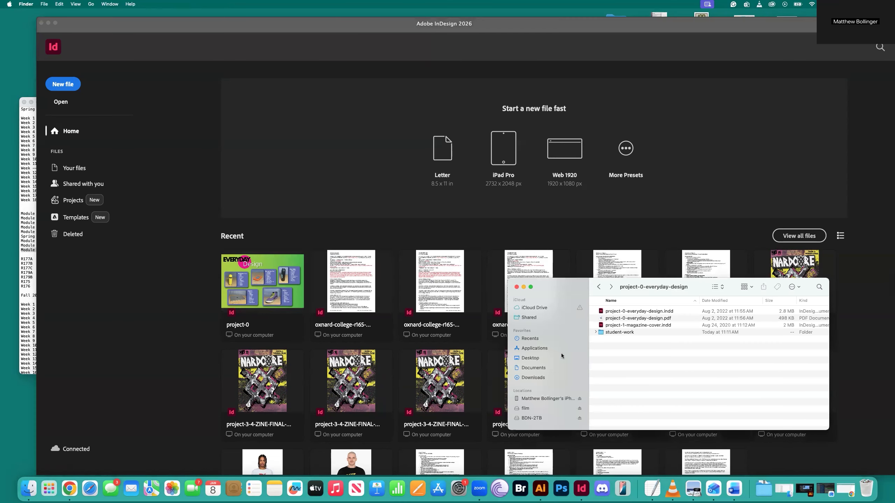
{"action": "left_click_drag", "start_coordinate": [586, 290], "coordinate": [503, 263]}
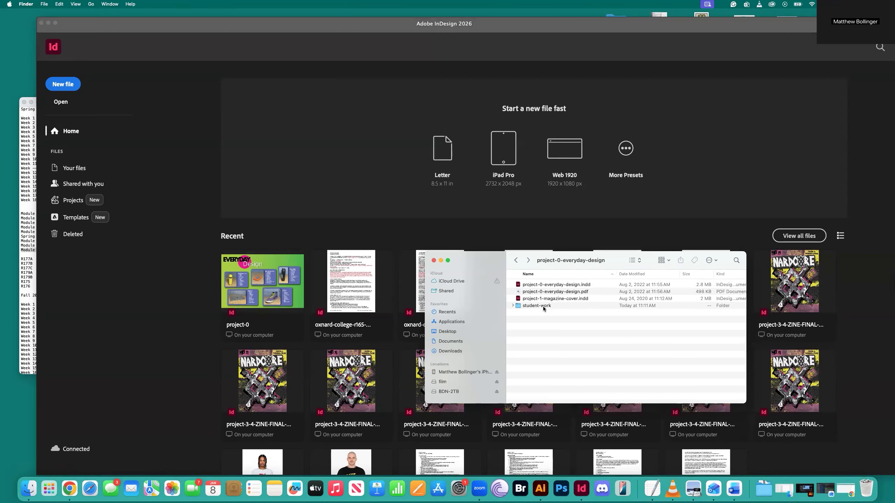
{"action": "left_click", "coordinate": [516, 260]}
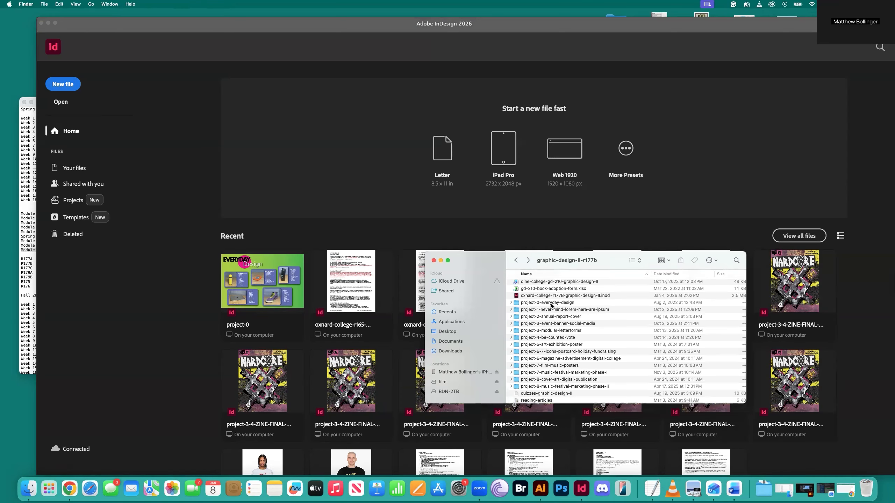
{"action": "double_click", "coordinate": [553, 303]}
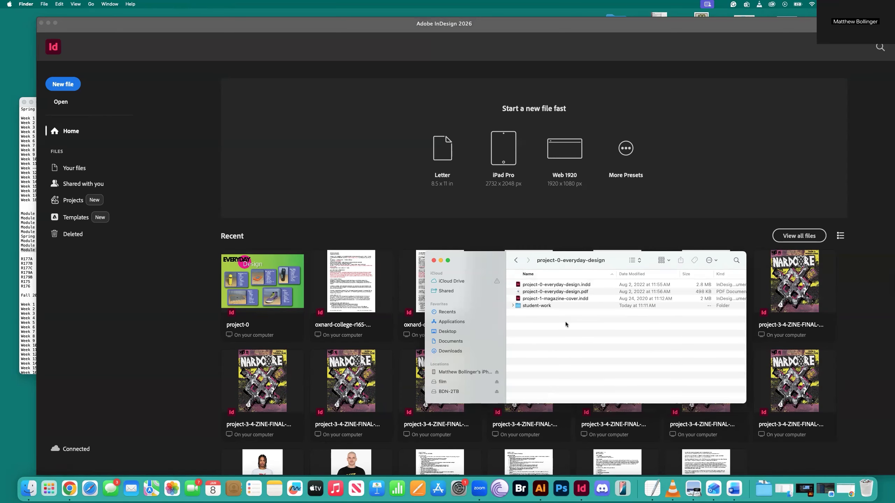
{"action": "double_click", "coordinate": [541, 306]}
{"action": "double_click", "coordinate": [539, 292]}
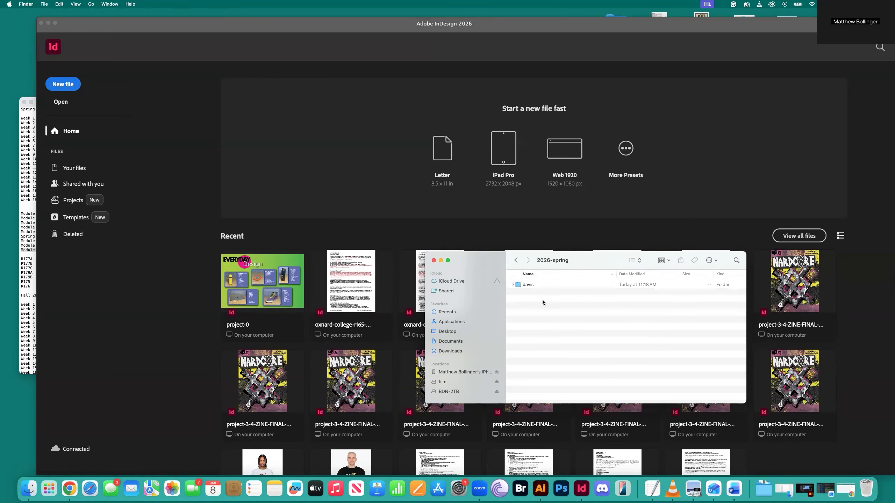
{"action": "double_click", "coordinate": [528, 286]}
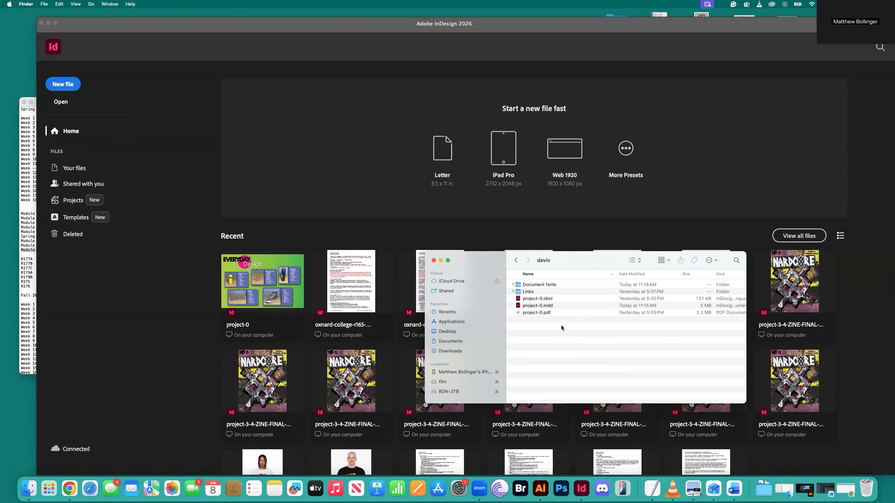
{"action": "left_click", "coordinate": [562, 306]}
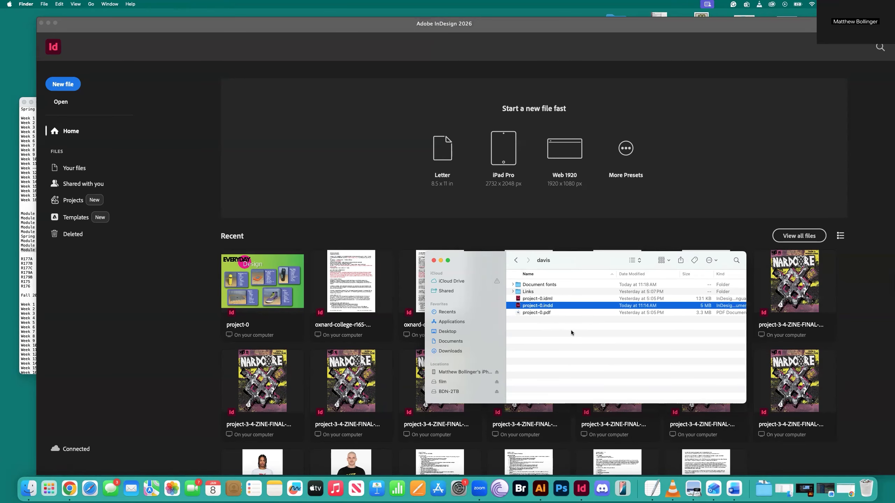
- Examine the image files in the Links folder and the font files in the Document fonts folder
{"action": "left_click", "coordinate": [513, 292]}
{"action": "left_click", "coordinate": [535, 299]}
{"action": "left_click", "coordinate": [537, 305]}
{"action": "left_click", "coordinate": [537, 313]}
{"action": "left_click", "coordinate": [537, 321]}
{"action": "left_click_drag", "start_coordinate": [536, 327], "coordinate": [537, 332]}
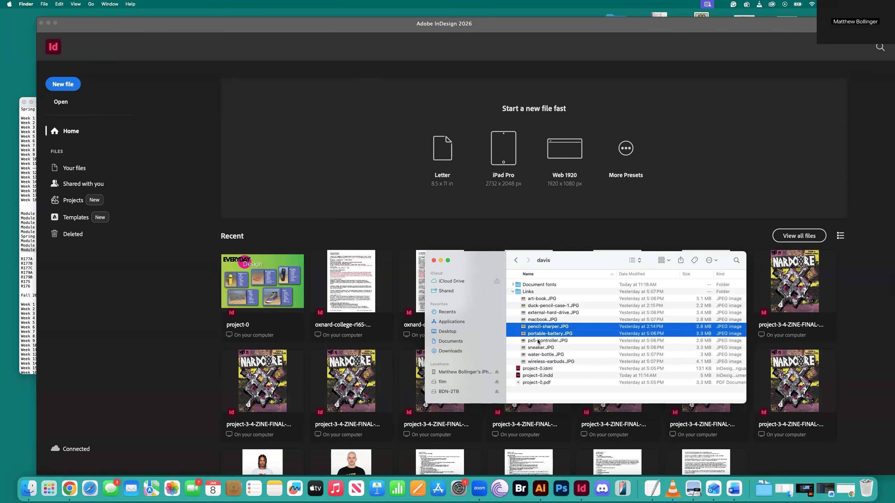
{"action": "left_click", "coordinate": [538, 341]}
{"action": "left_click", "coordinate": [539, 348]}
{"action": "left_click", "coordinate": [552, 363]}
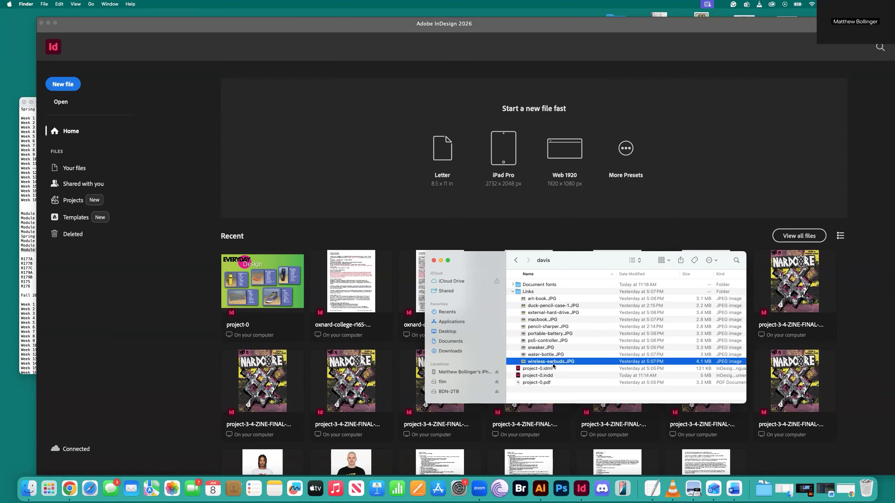
{"action": "left_click", "coordinate": [552, 354]}
{"action": "left_click", "coordinate": [550, 348]}
{"action": "left_click", "coordinate": [548, 341]}
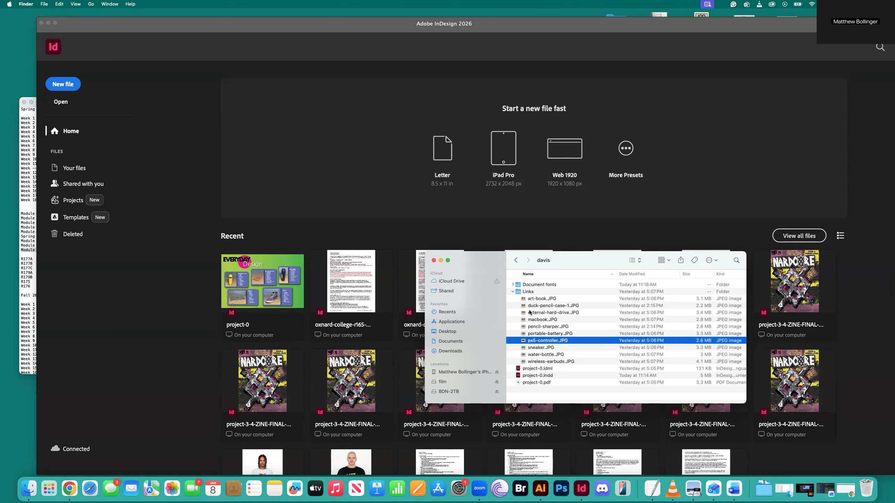
{"action": "left_click", "coordinate": [512, 292]}
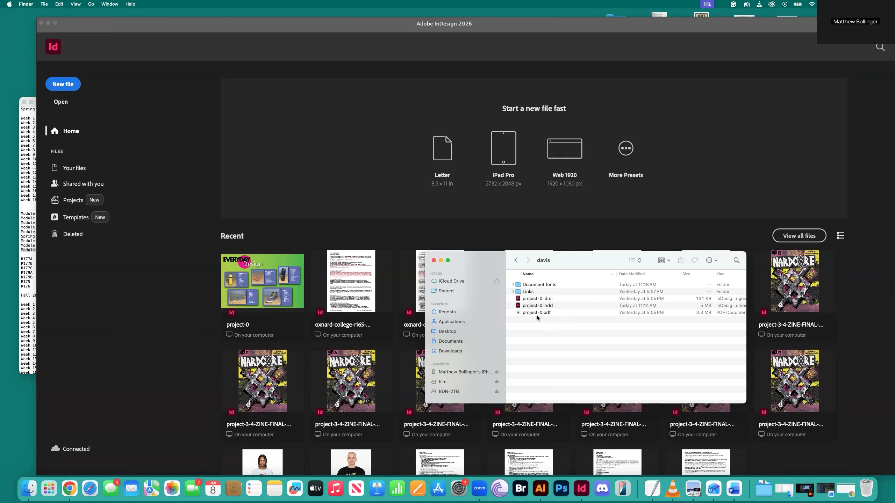
{"action": "left_click", "coordinate": [512, 285]}
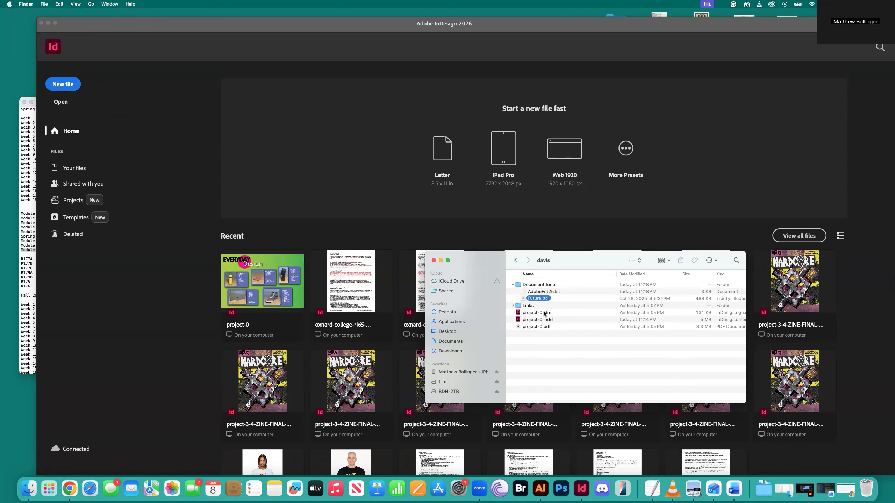
{"action": "left_click", "coordinate": [537, 294]}
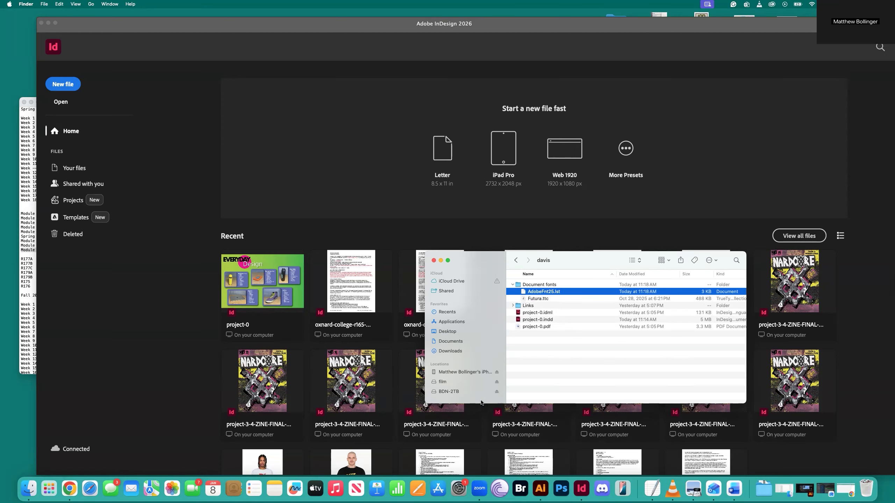
- Open project-0.indd from the student's folder in InDesign
{"action": "left_click", "coordinate": [332, 243]}
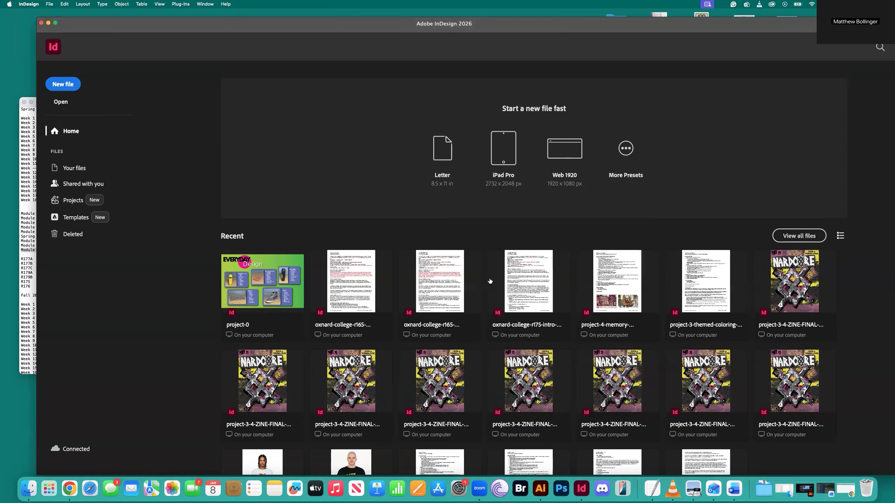
{"action": "left_click", "coordinate": [29, 488]}
{"action": "left_click", "coordinate": [542, 321]}
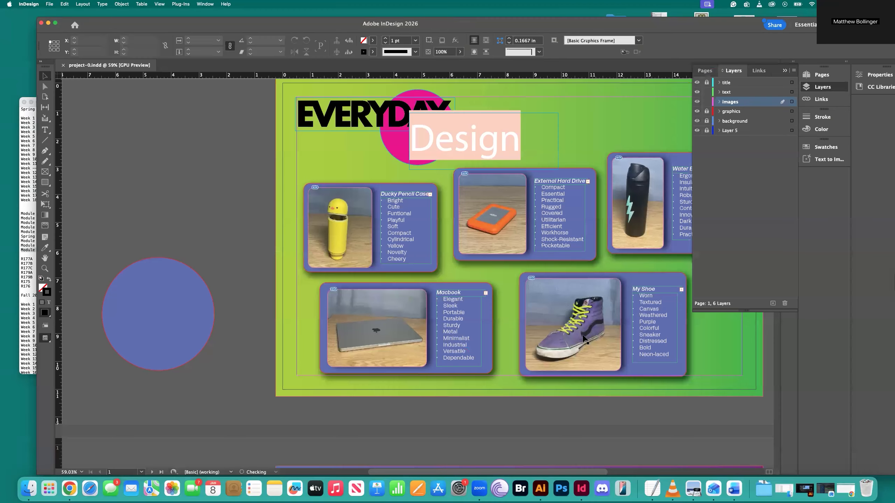
- Review both page layouts and the title text, including the copy on the pasteboard, and close the document
{"action": "scroll", "coordinate": [424, 268], "scroll_direction": "right", "scroll_amount": 5}
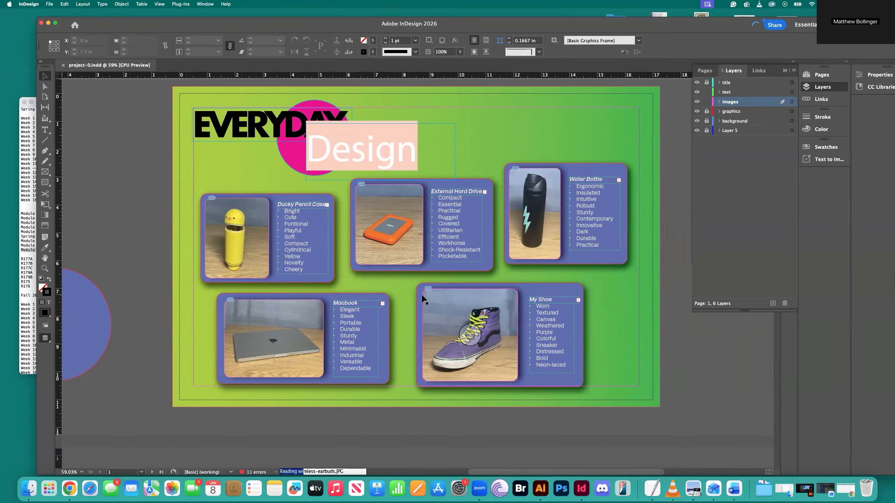
{"action": "scroll", "coordinate": [352, 317], "scroll_direction": "down", "scroll_amount": 5}
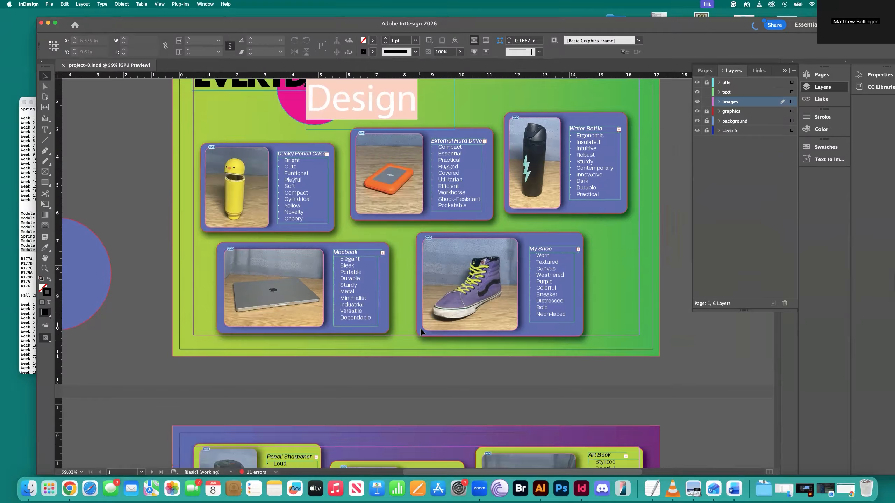
{"action": "scroll", "coordinate": [421, 332], "scroll_direction": "down", "scroll_amount": 8}
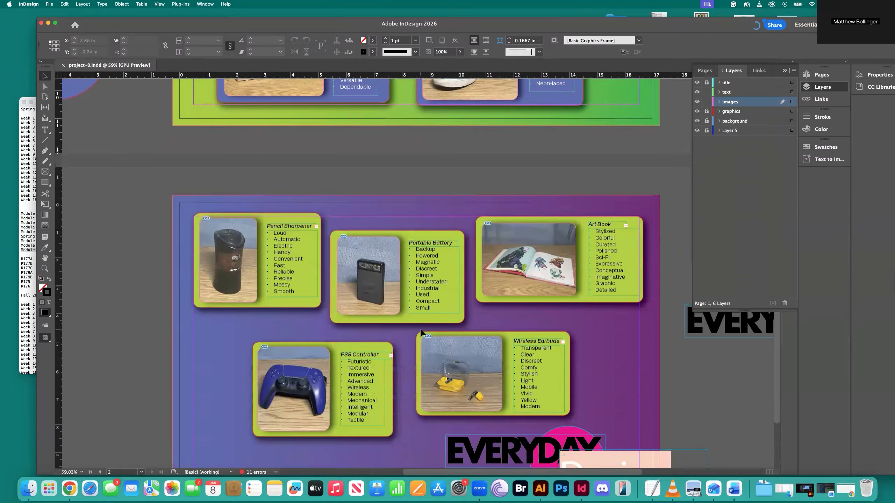
{"action": "scroll", "coordinate": [420, 328], "scroll_direction": "right", "scroll_amount": 10}
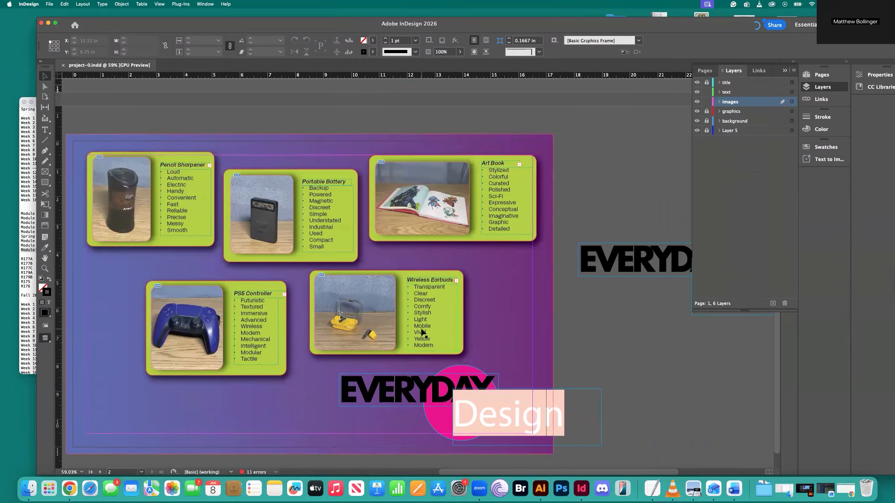
{"action": "scroll", "coordinate": [421, 328], "scroll_direction": "right", "scroll_amount": 6}
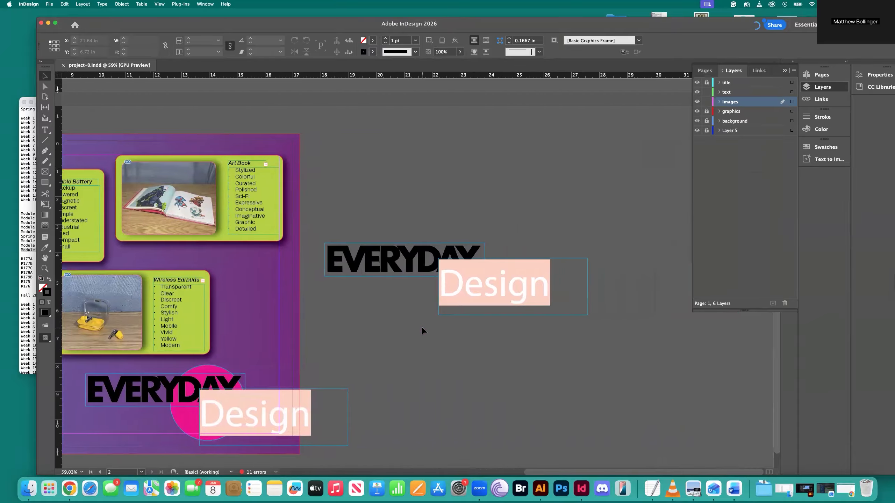
{"action": "scroll", "coordinate": [421, 326], "scroll_direction": "left", "scroll_amount": 11}
{"action": "scroll", "coordinate": [421, 326], "scroll_direction": "left", "scroll_amount": 4}
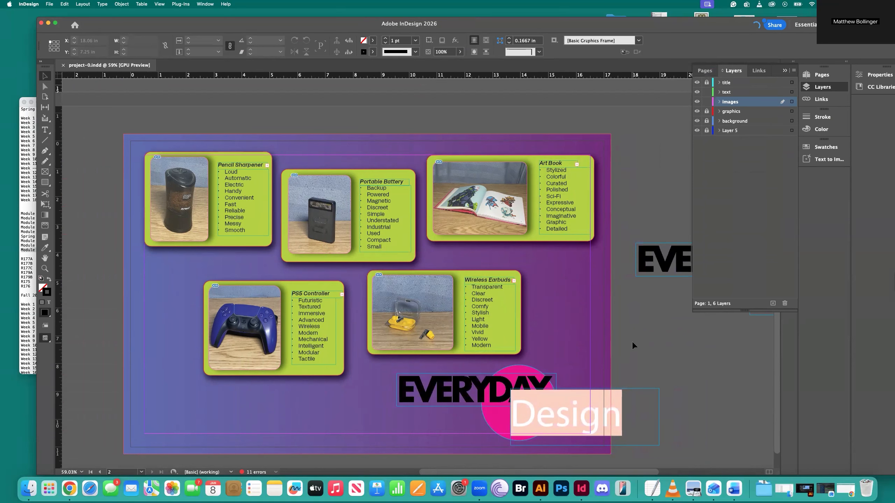
{"action": "scroll", "coordinate": [180, 330], "scroll_direction": "up", "scroll_amount": 3}
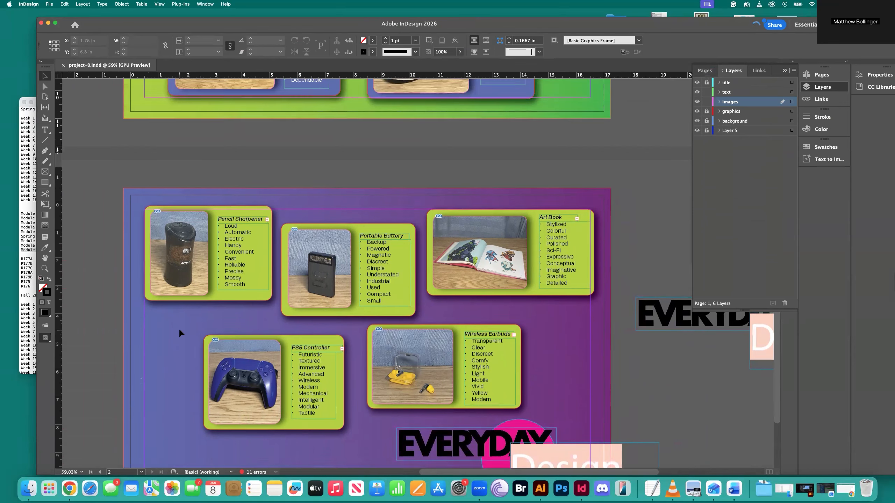
{"action": "scroll", "coordinate": [179, 333], "scroll_direction": "up", "scroll_amount": 15}
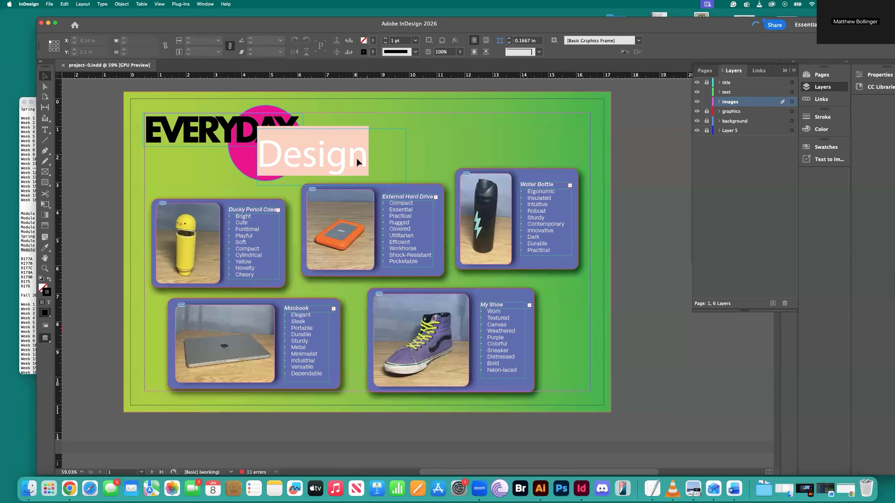
{"action": "scroll", "coordinate": [358, 162], "scroll_direction": "down", "scroll_amount": 8}
{"action": "scroll", "coordinate": [356, 162], "scroll_direction": "down", "scroll_amount": 7}
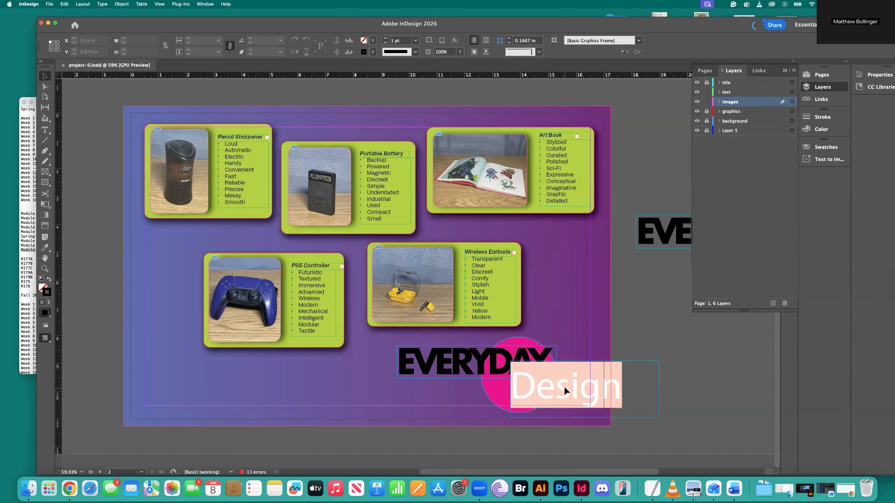
{"action": "key", "text": "super+w"}
- Search the installed applications for "font" and launch Font Book
{"action": "key", "text": "super+Tab"}
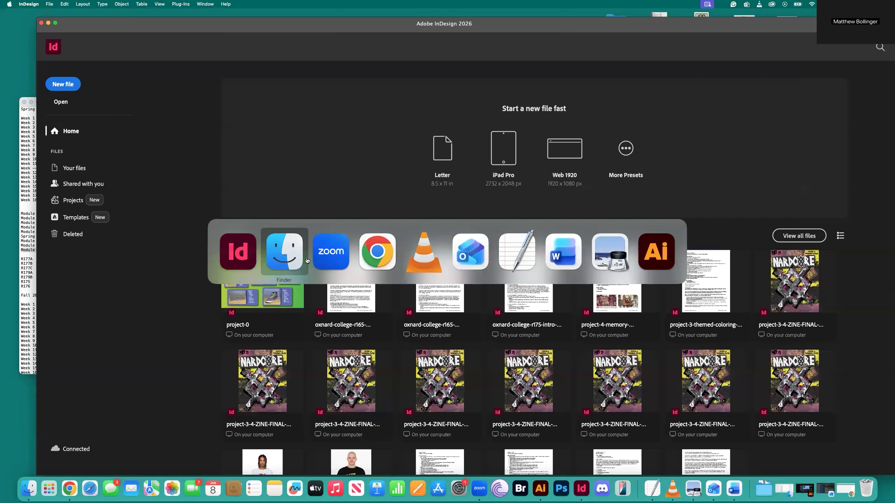
{"action": "key", "text": "Escape"}
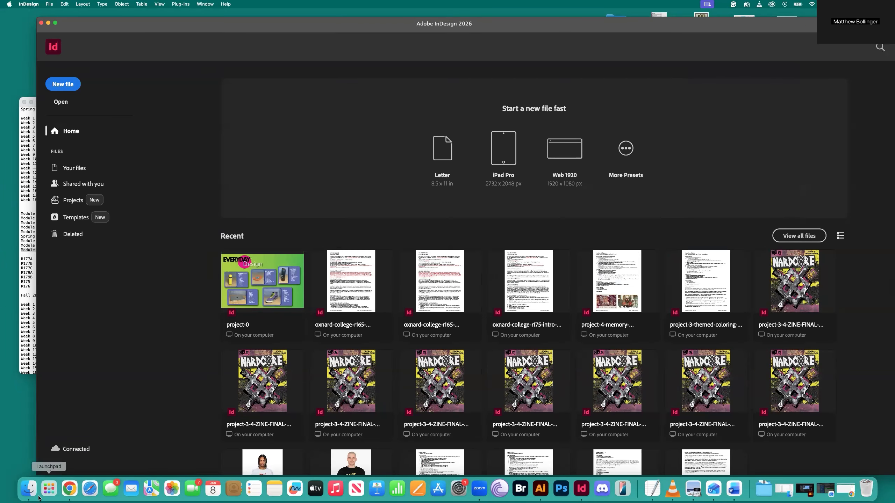
{"action": "left_click", "coordinate": [49, 493]}
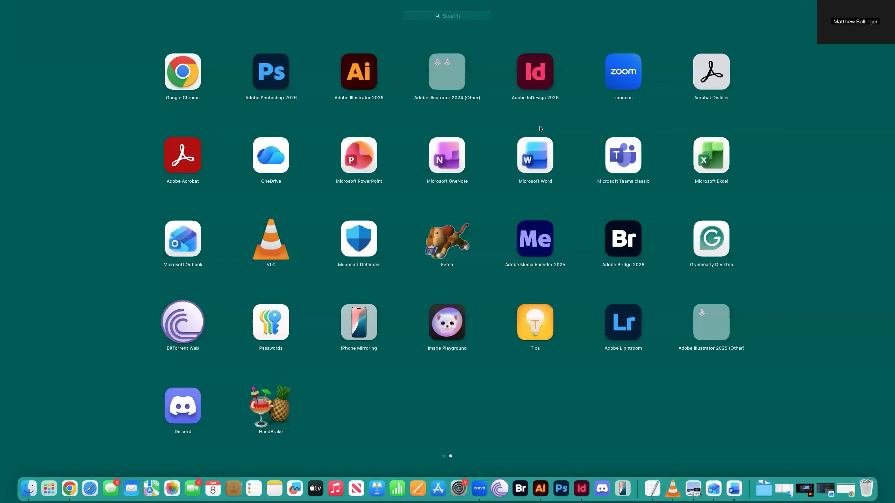
{"action": "scroll", "coordinate": [540, 128], "scroll_direction": "left", "scroll_amount": 3}
{"action": "left_click", "coordinate": [456, 17]}
{"action": "type", "text": "font"}
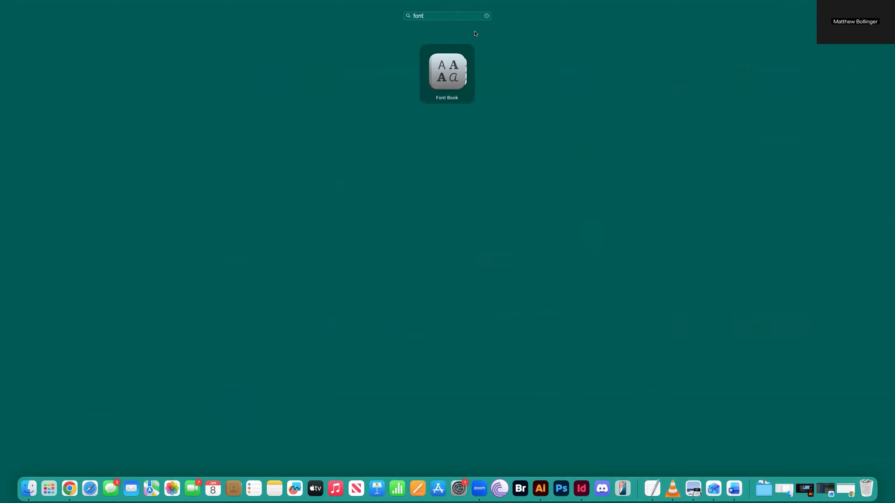
{"action": "left_click", "coordinate": [447, 79]}
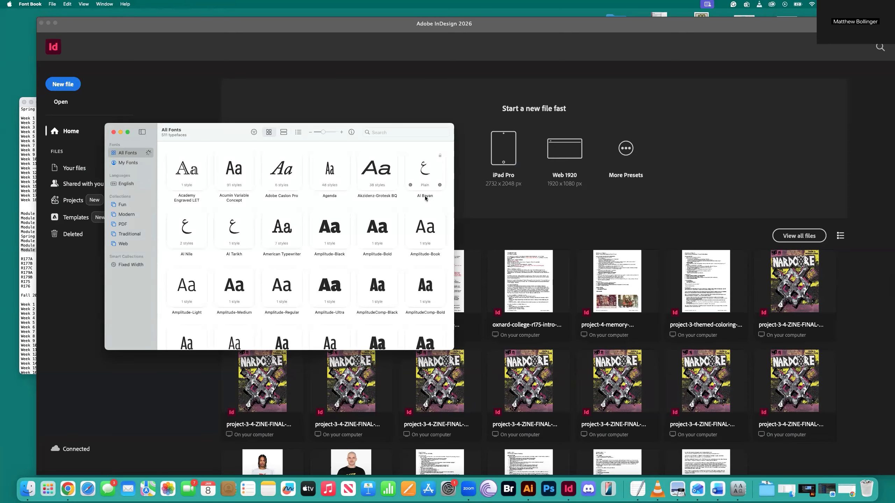
- Switch to Finder, place its window beside Font Book, and add AdobeFnt25.lst and Futura.ttc from Document fonts to Font Book
{"action": "key", "text": "super+Tab"}
{"action": "key", "text": "super+Tab"}
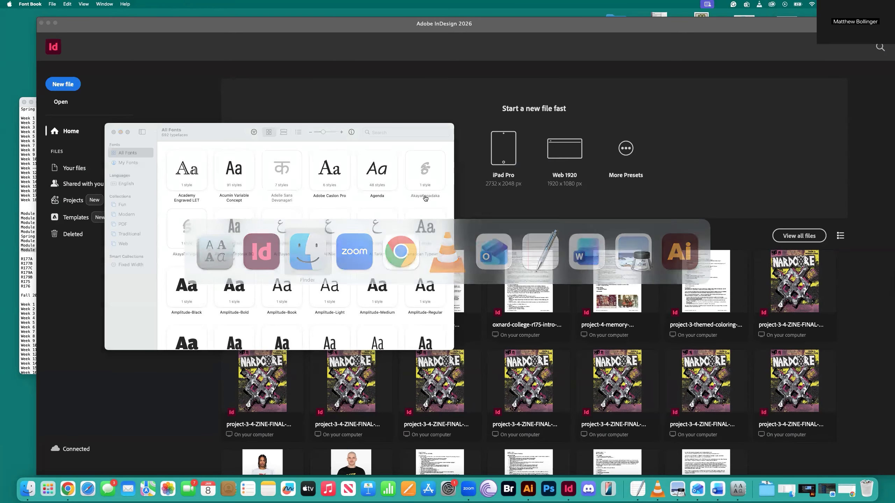
{"action": "left_click_drag", "start_coordinate": [488, 260], "coordinate": [529, 207]}
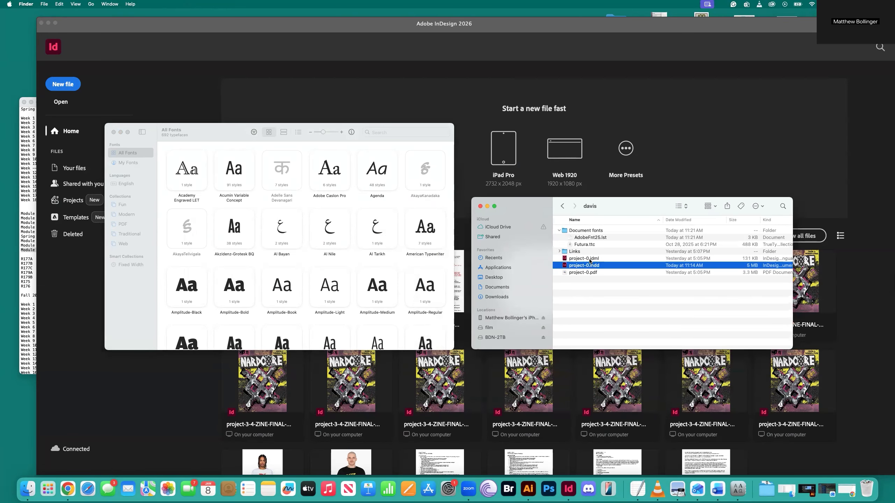
{"action": "left_click", "coordinate": [586, 239]}
{"action": "left_click", "coordinate": [588, 245], "text": "shift"}
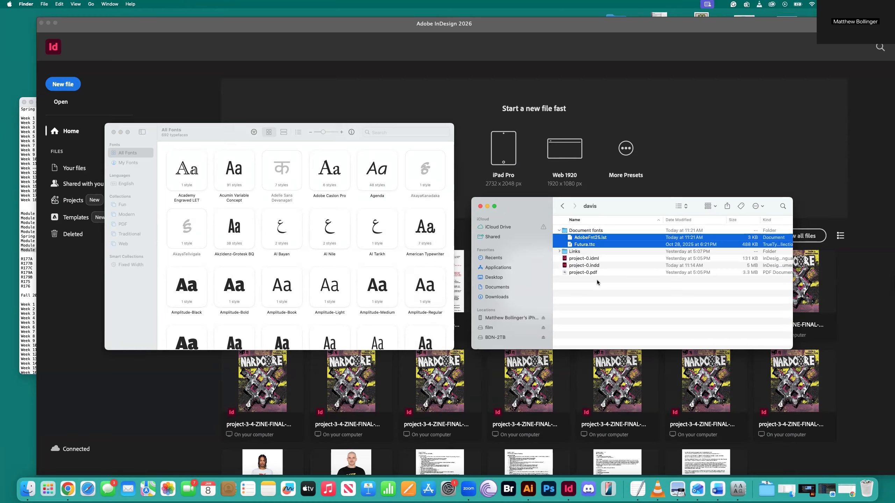
{"action": "left_click_drag", "start_coordinate": [577, 248], "coordinate": [426, 272]}
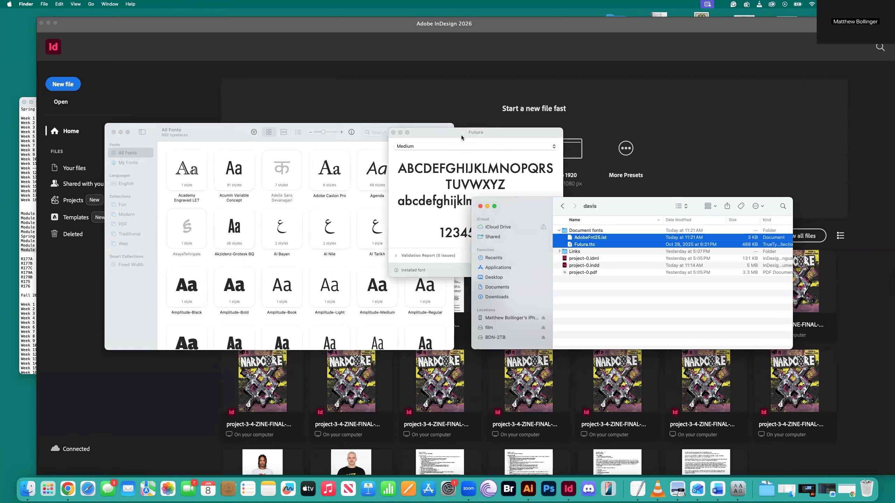
- Move the Futura font preview aside and skip its installation
{"action": "left_click", "coordinate": [458, 132]}
{"action": "left_click_drag", "start_coordinate": [457, 132], "coordinate": [336, 114]}
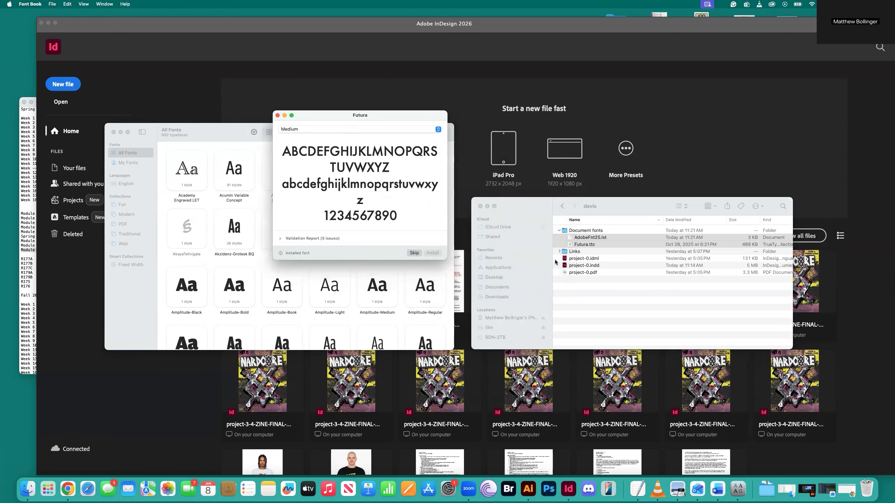
{"action": "left_click", "coordinate": [414, 253]}
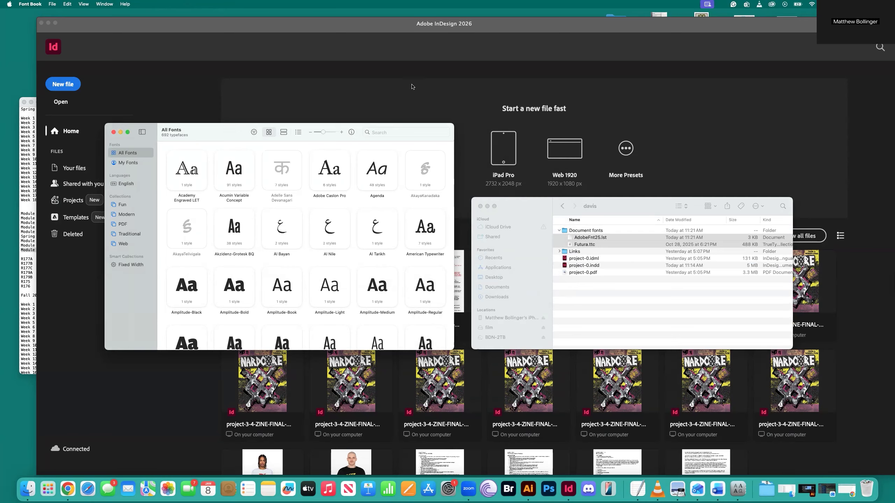
- Switch to InDesign, reopen project-0.indd, and unlock the title layer on the first page
{"action": "left_click", "coordinate": [400, 83]}
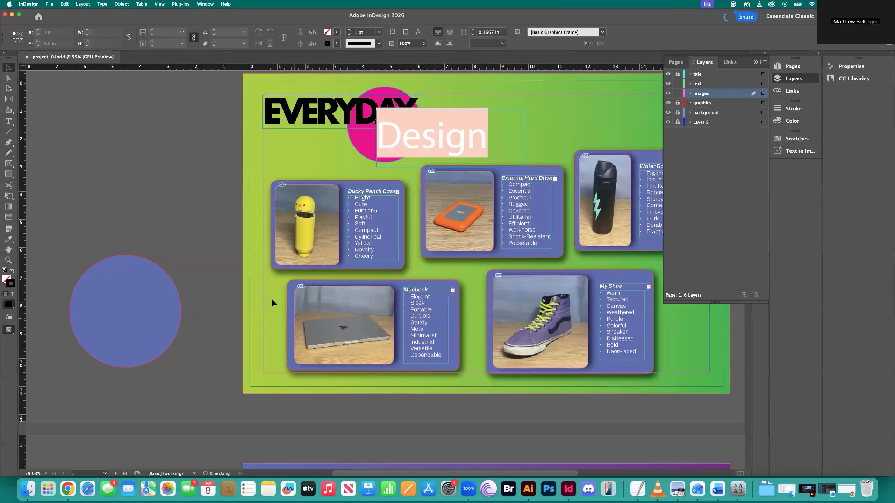
{"action": "scroll", "coordinate": [274, 296], "scroll_direction": "right", "scroll_amount": 3}
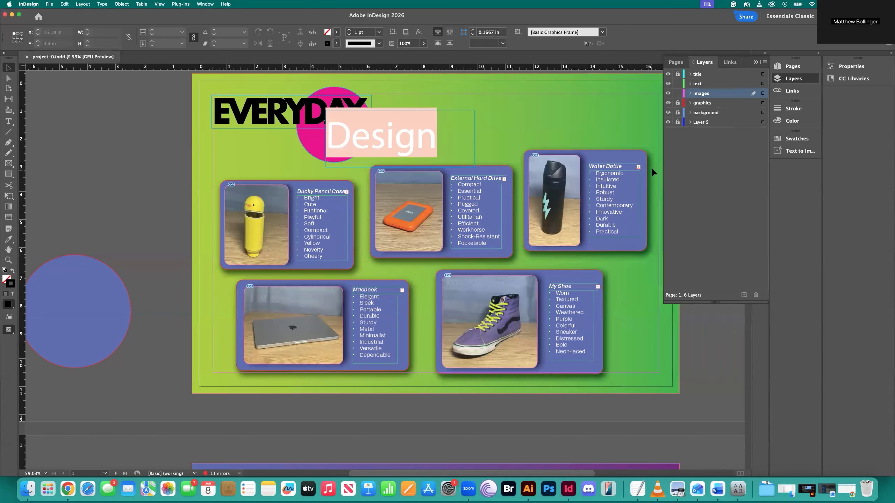
{"action": "left_click", "coordinate": [677, 75]}
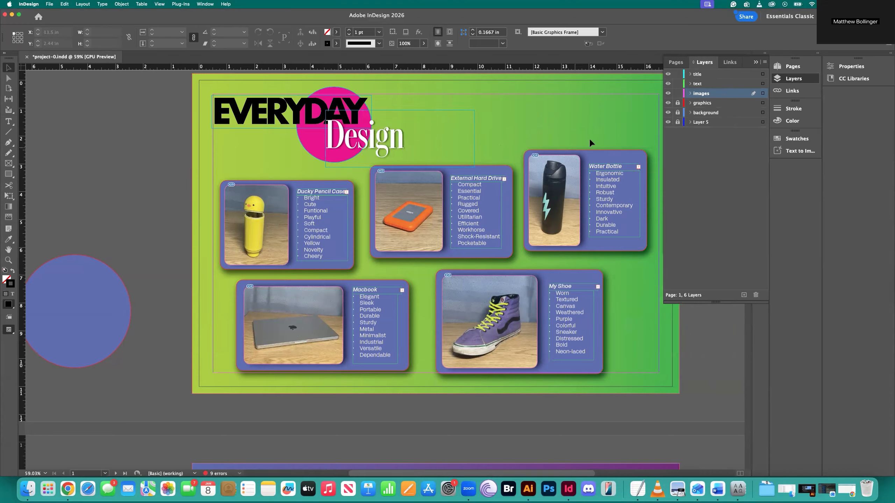
- Hide and reshow the title layer to check which objects it holds, and make it the active layer
{"action": "left_click", "coordinate": [668, 75]}
{"action": "left_click", "coordinate": [668, 74]}
{"action": "left_click", "coordinate": [701, 76]}
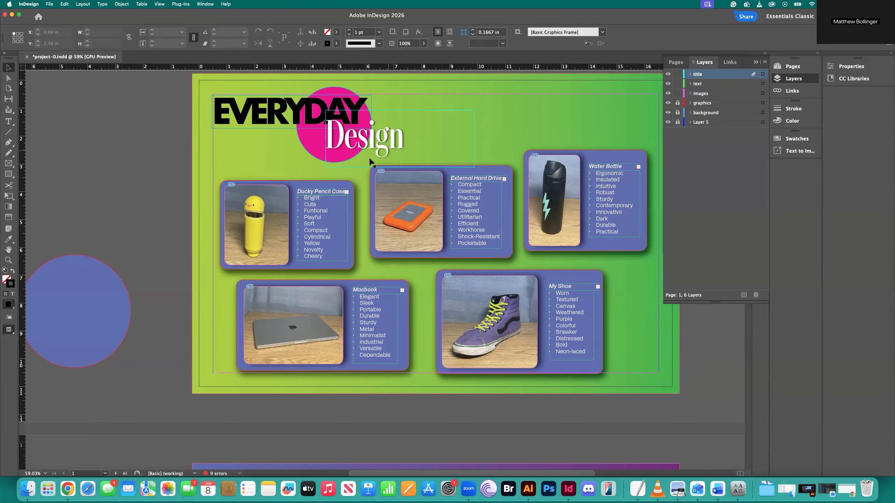
- Examine the EVERYDAY Design title and the product cards on both pages, returning to the whole first page
{"action": "scroll", "coordinate": [428, 168], "scroll_direction": "down", "scroll_amount": 10}
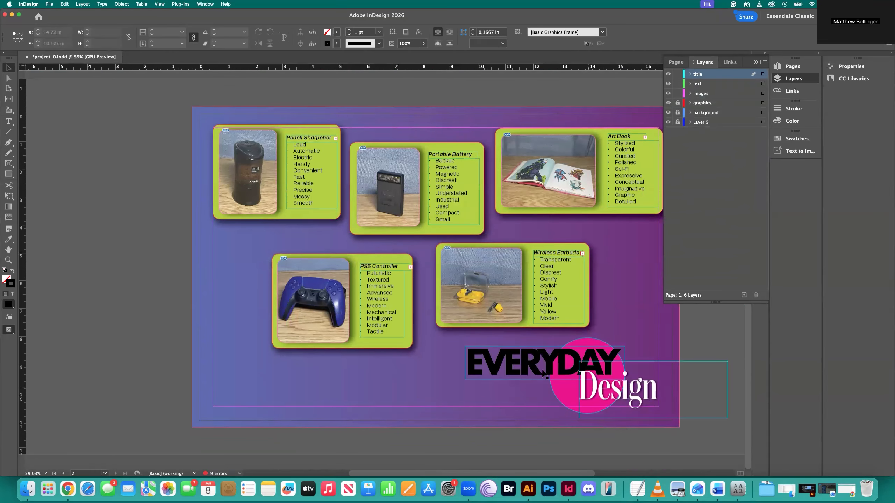
{"action": "scroll", "coordinate": [147, 313], "scroll_direction": "up", "scroll_amount": 8}
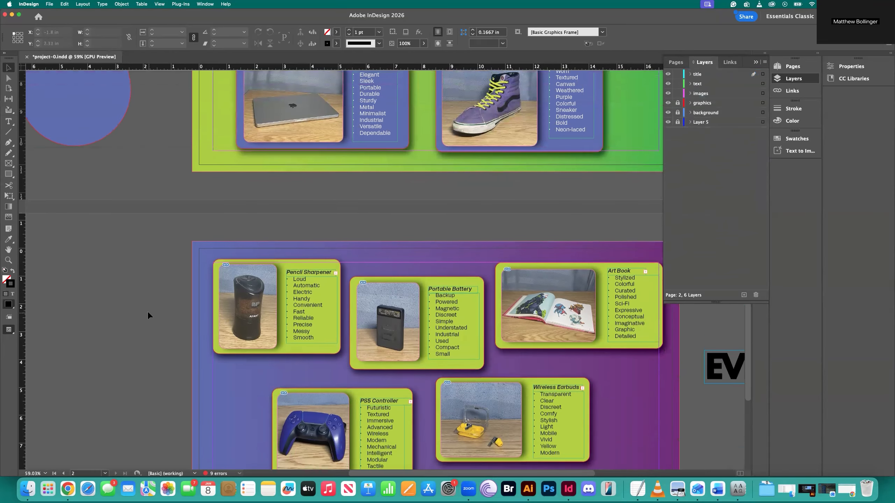
{"action": "scroll", "coordinate": [148, 313], "scroll_direction": "up", "scroll_amount": 3}
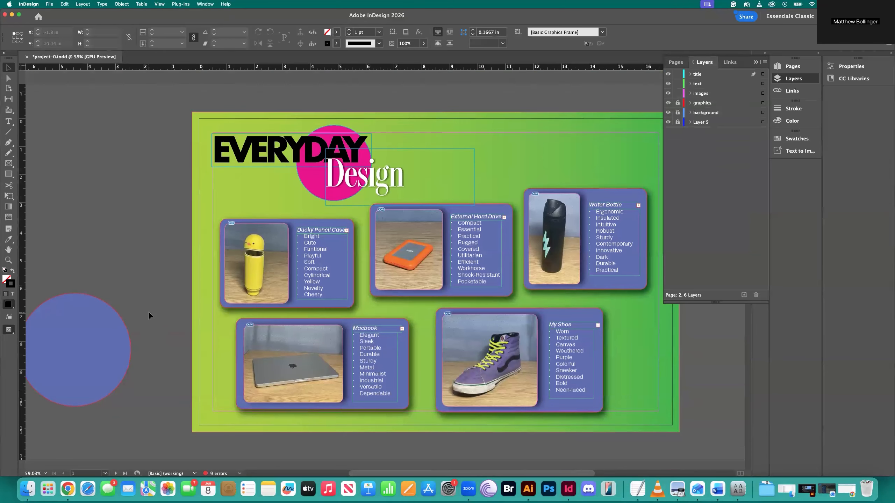
{"action": "scroll", "coordinate": [148, 312], "scroll_direction": "right", "scroll_amount": 2}
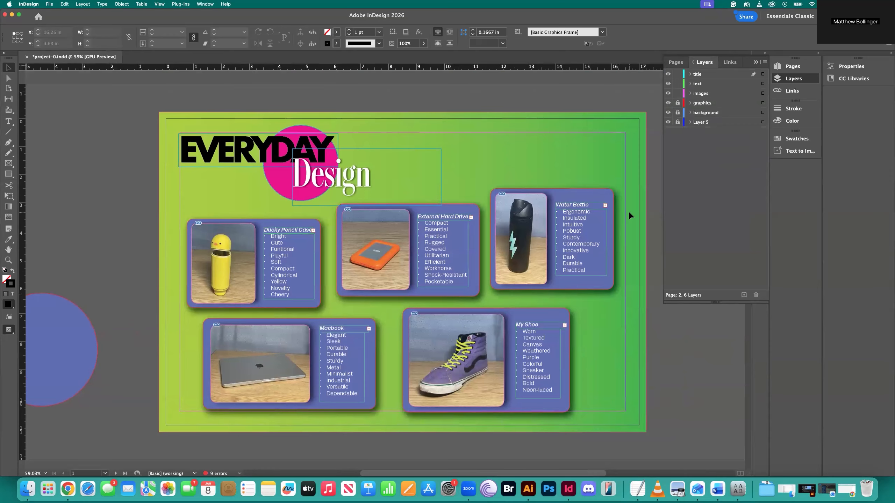
- Toggle the title layer's visibility off and back on to recheck its contents, and switch to Font Book
{"action": "left_click", "coordinate": [702, 76]}
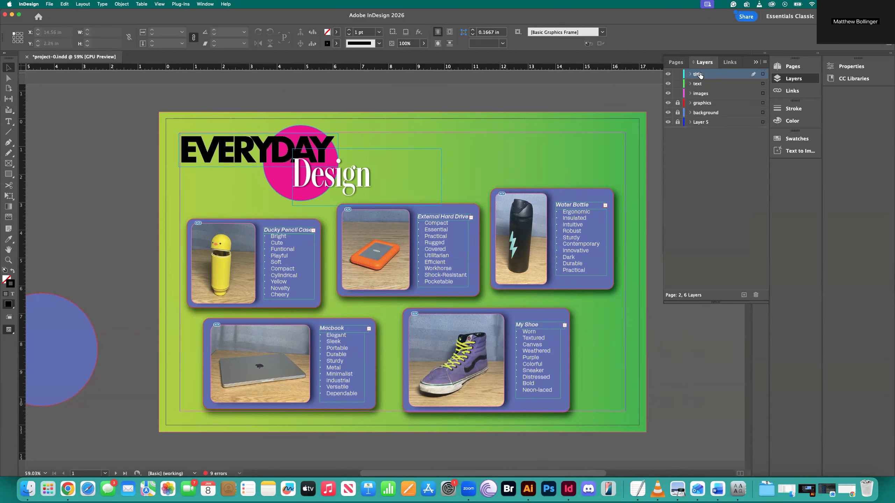
{"action": "left_click", "coordinate": [668, 74]}
{"action": "left_click", "coordinate": [668, 74]}
{"action": "key", "text": "super+Tab"}
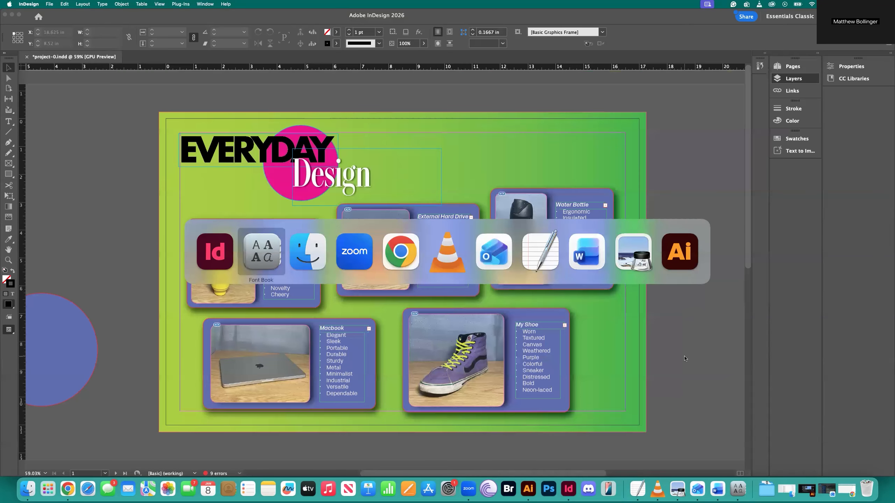